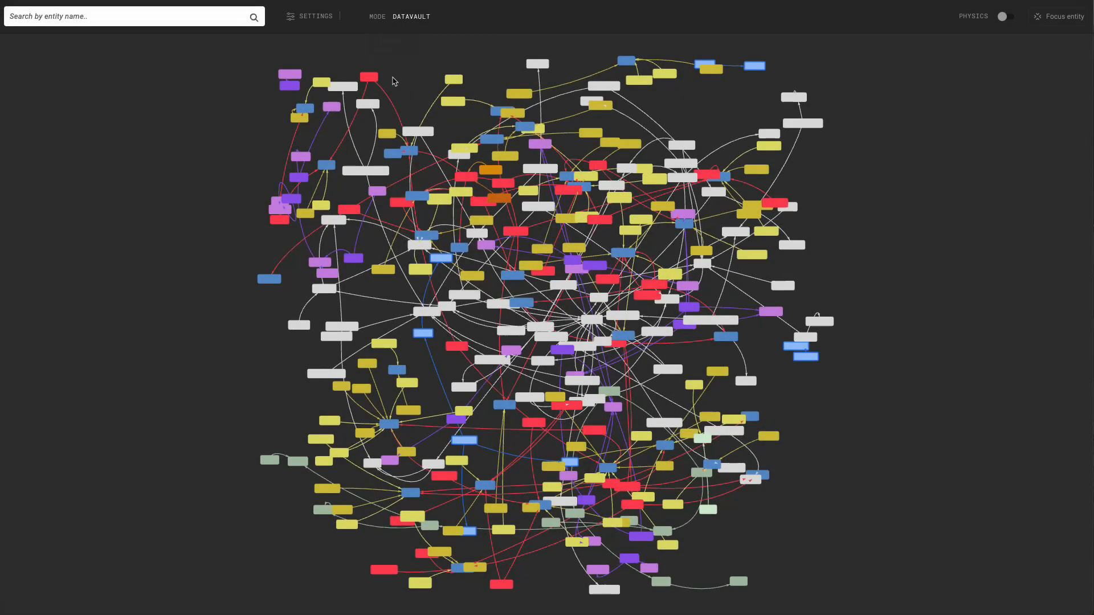
Turn on the physics simulation for the data vault graph.
click(1005, 16)
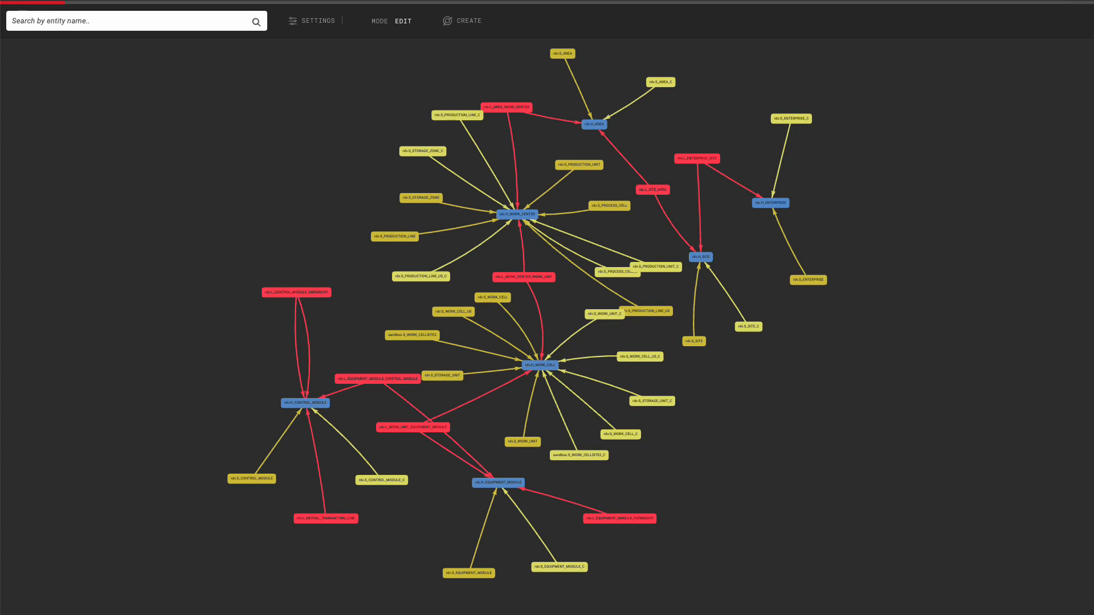
scroll(521, 360, up, 5)
scroll(551, 368, down, 3)
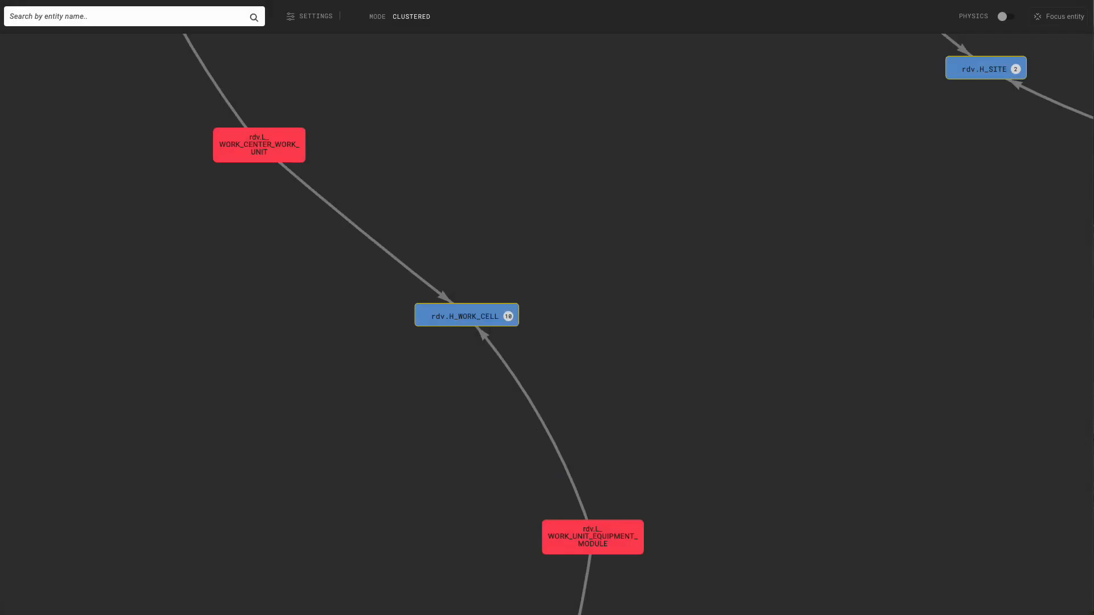
Expand the rdv.H_WORK_CELL cluster in the clustered view, and select the same hub in the data vault view.
double_click(467, 316)
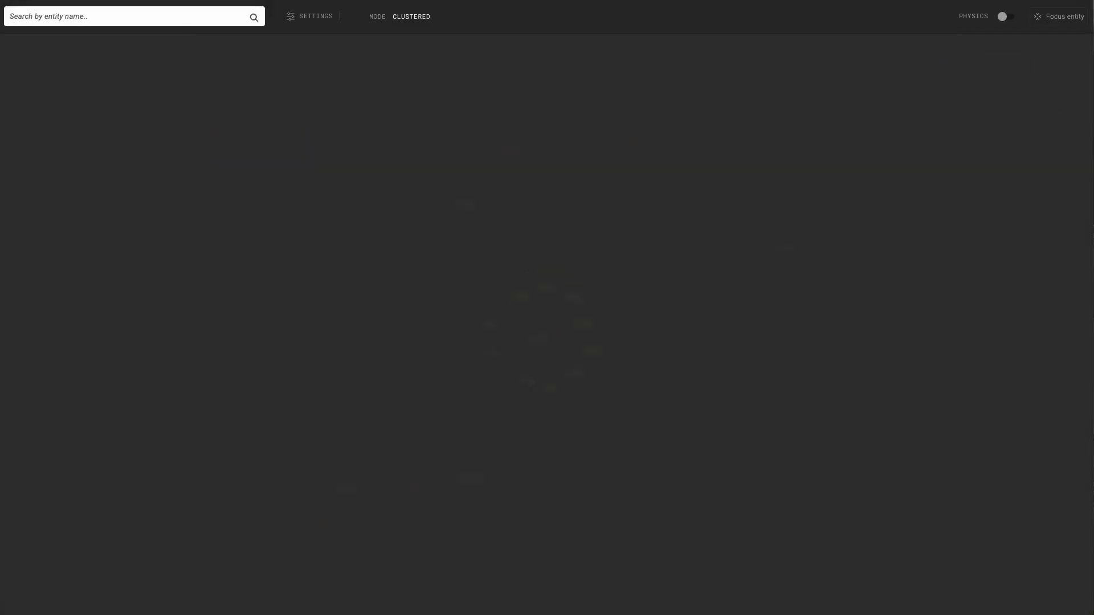
scroll(459, 316, up, 5)
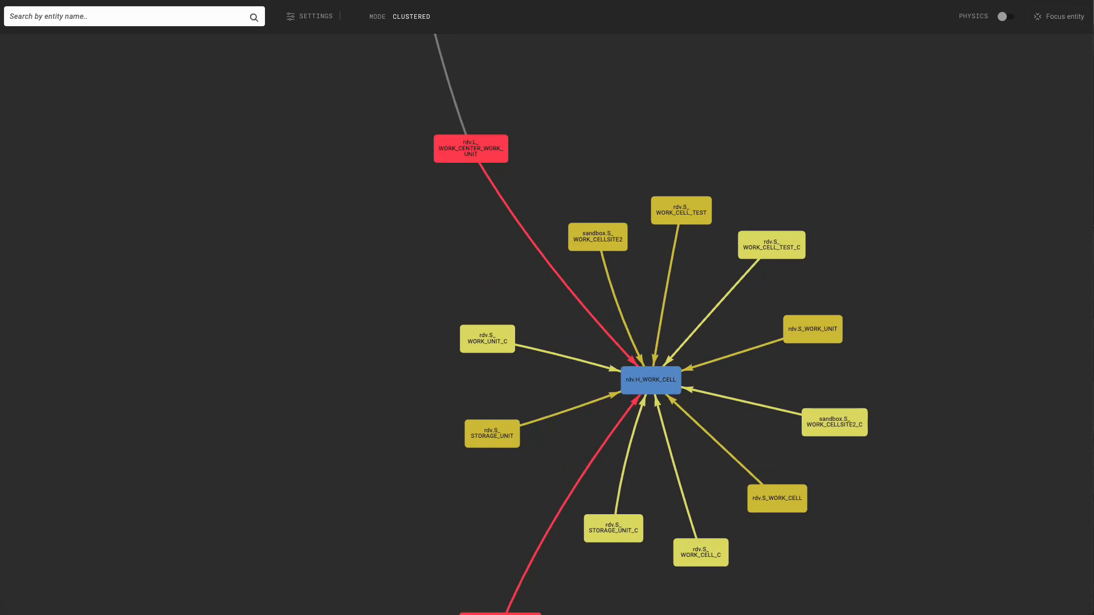
drag(740, 371, 681, 337)
scroll(681, 337, up, 2)
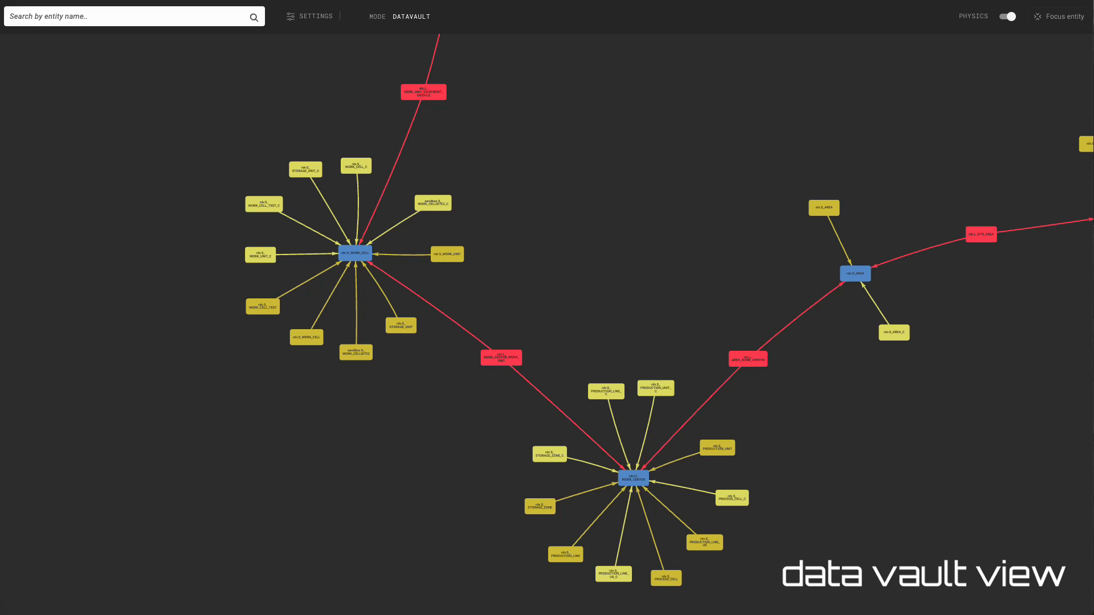
click(355, 253)
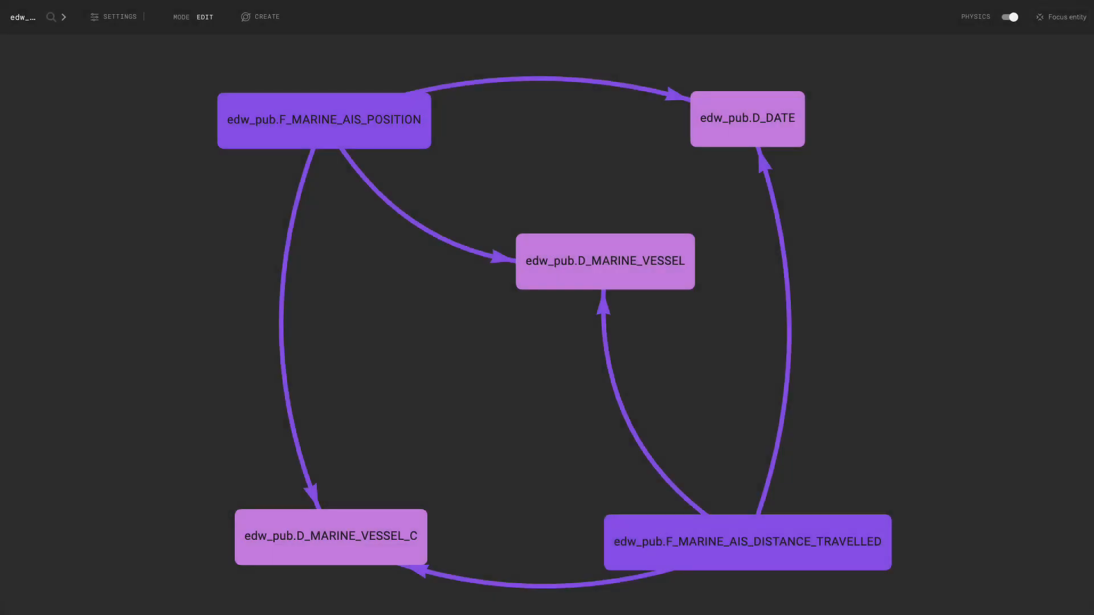
Focus the graph on edw_pub.F_MARINE_AIS_POSITION and expand its attributes and keys in the entity details.
click(324, 121)
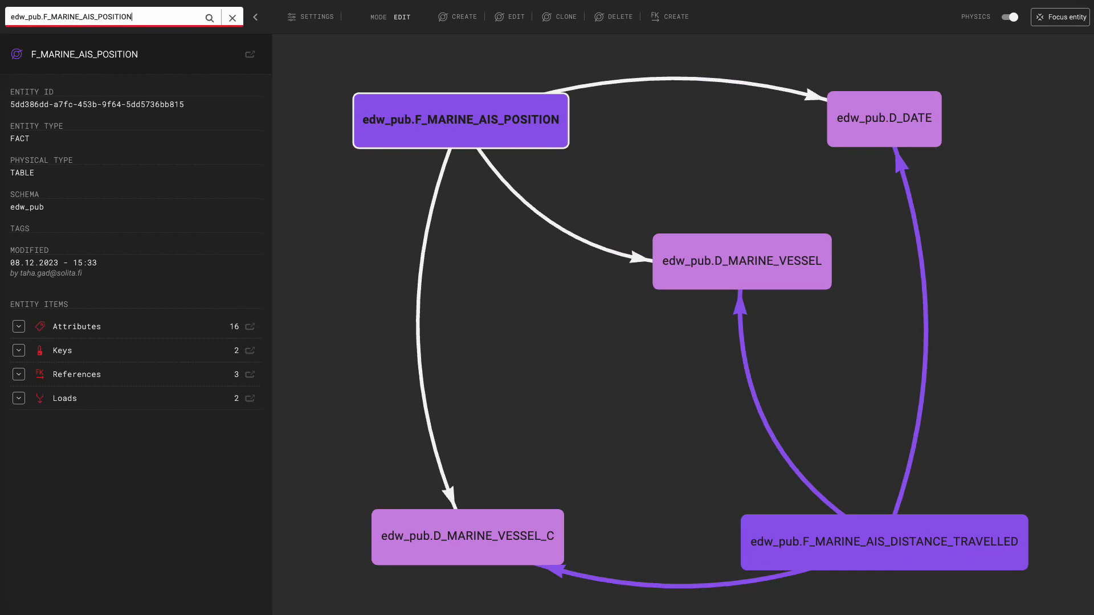
click(1061, 17)
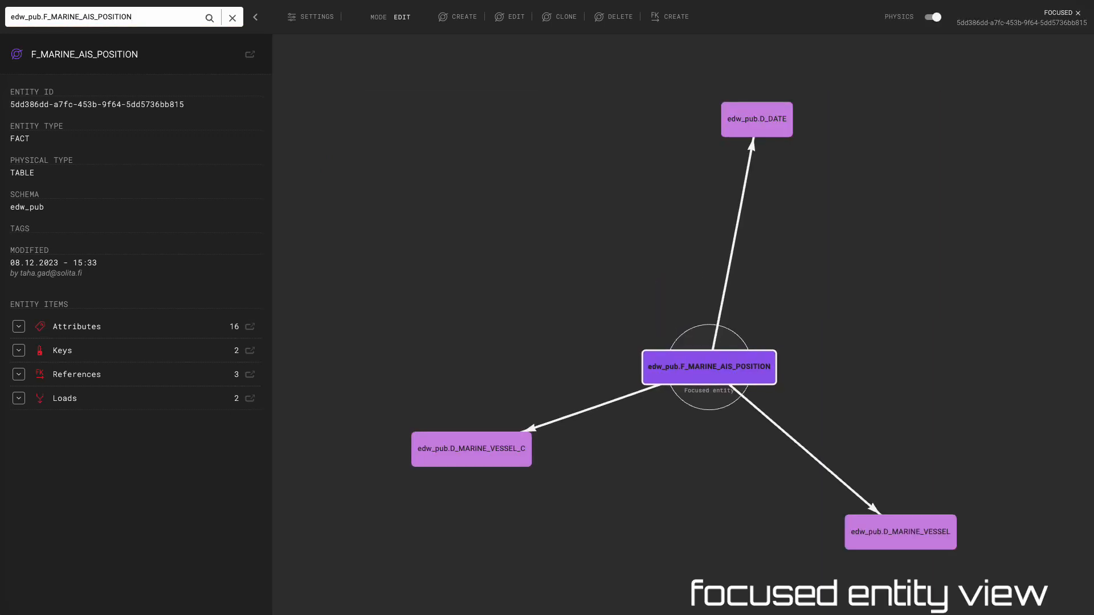
click(19, 327)
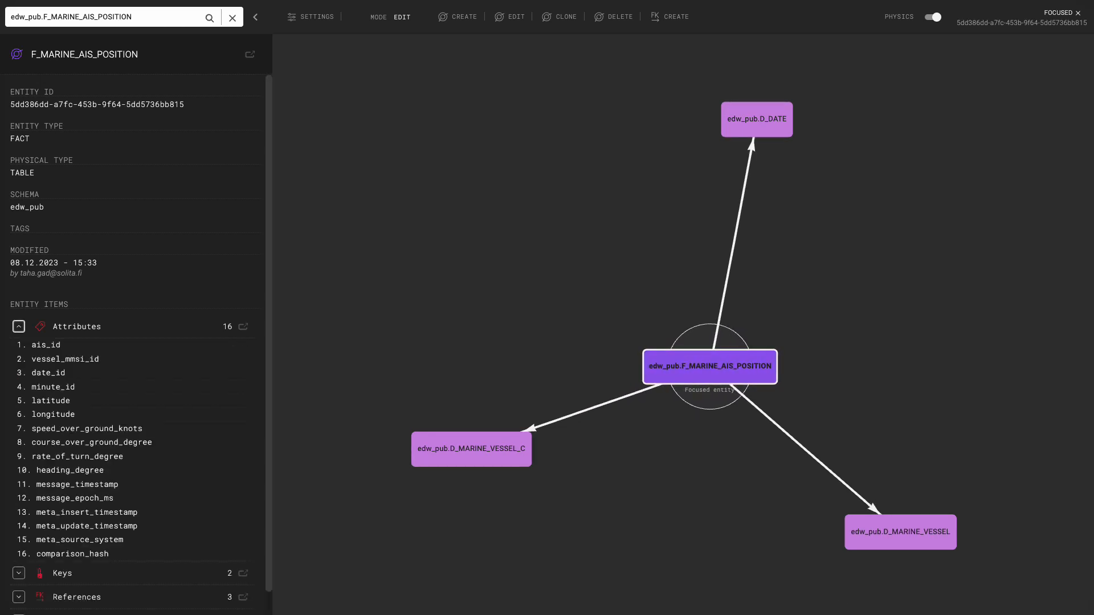
scroll(136, 345, down, 1)
click(19, 547)
scroll(19, 546, down, 1)
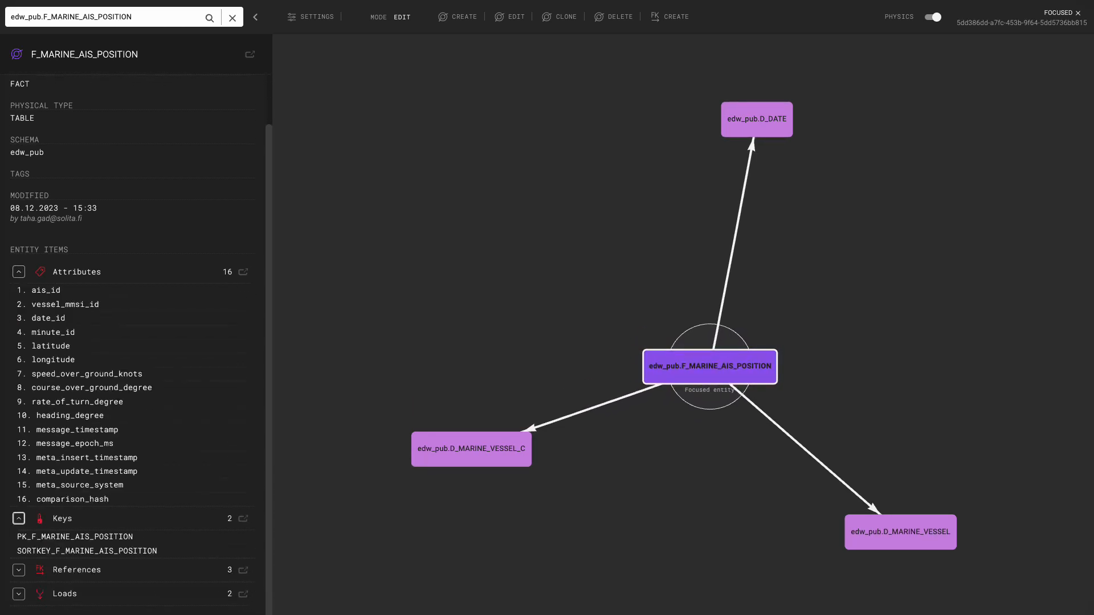
Expand the references and loads of F_MARINE_AIS_POSITION, and open its full attribute list.
click(19, 570)
scroll(19, 571, down, 1)
click(19, 595)
scroll(19, 595, down, 1)
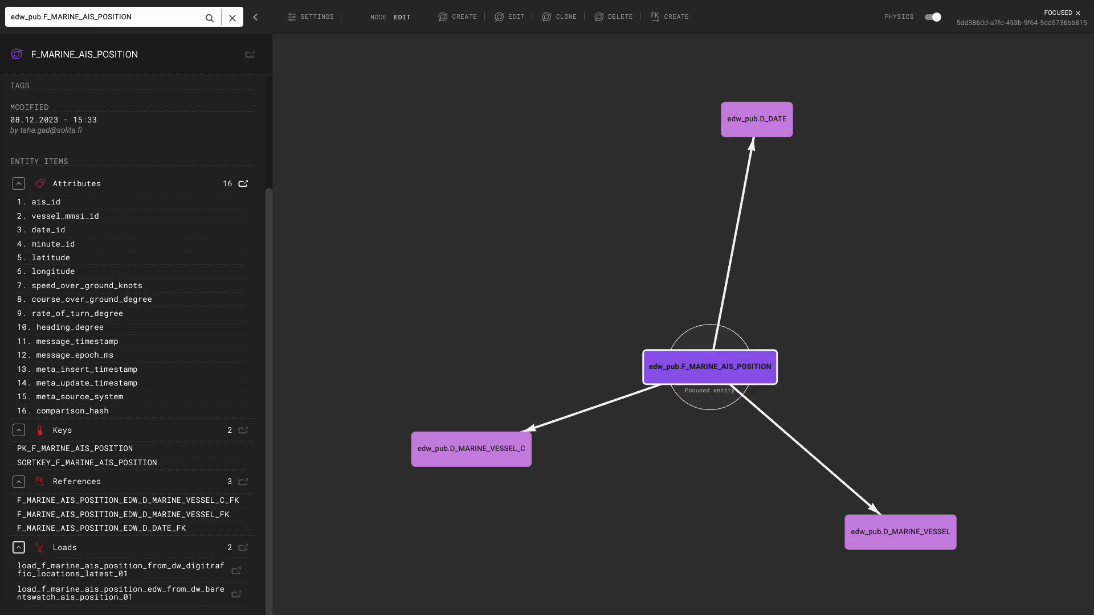
click(243, 184)
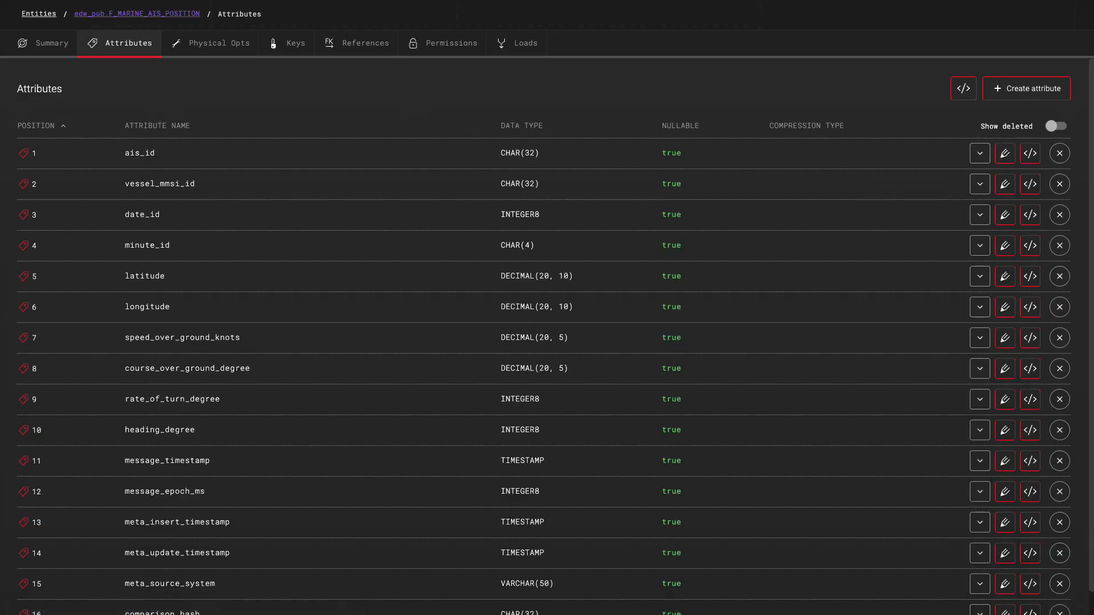
scroll(547, 336, down, 1)
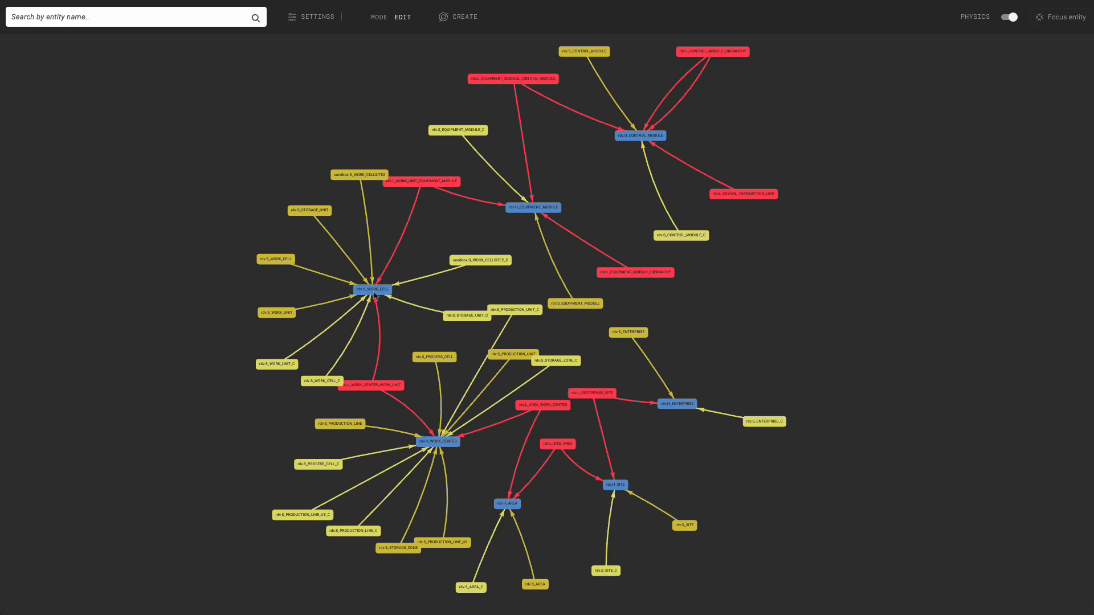
From the rdv.H_WORK_CELL hub, create a new entity WORK_CELL_US of type SAT, physical type TABLE, in schema rdv.
click(373, 292)
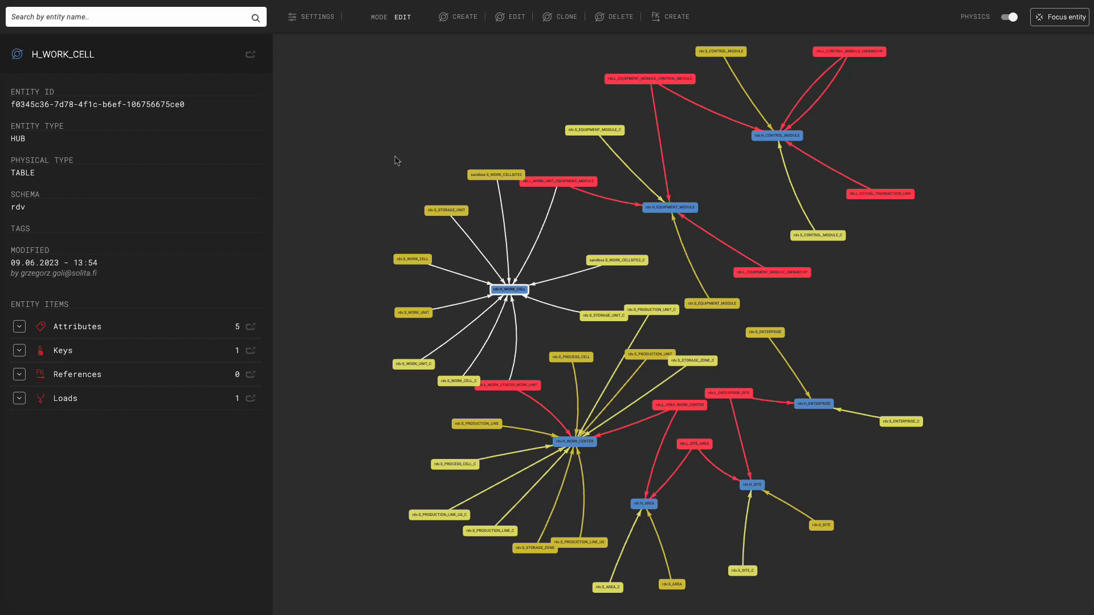
click(467, 21)
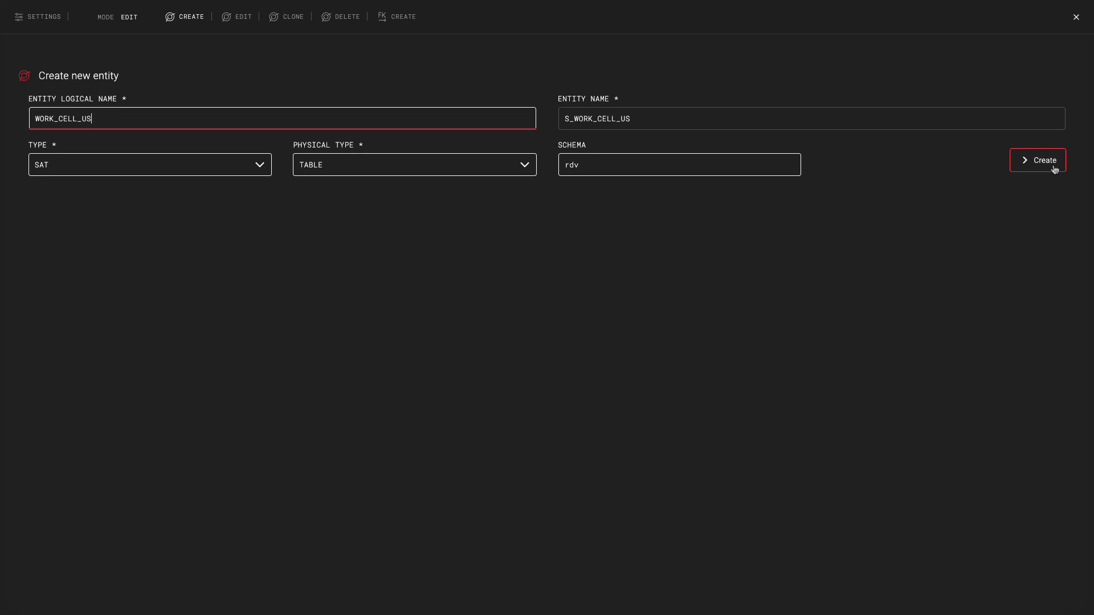
click(1044, 160)
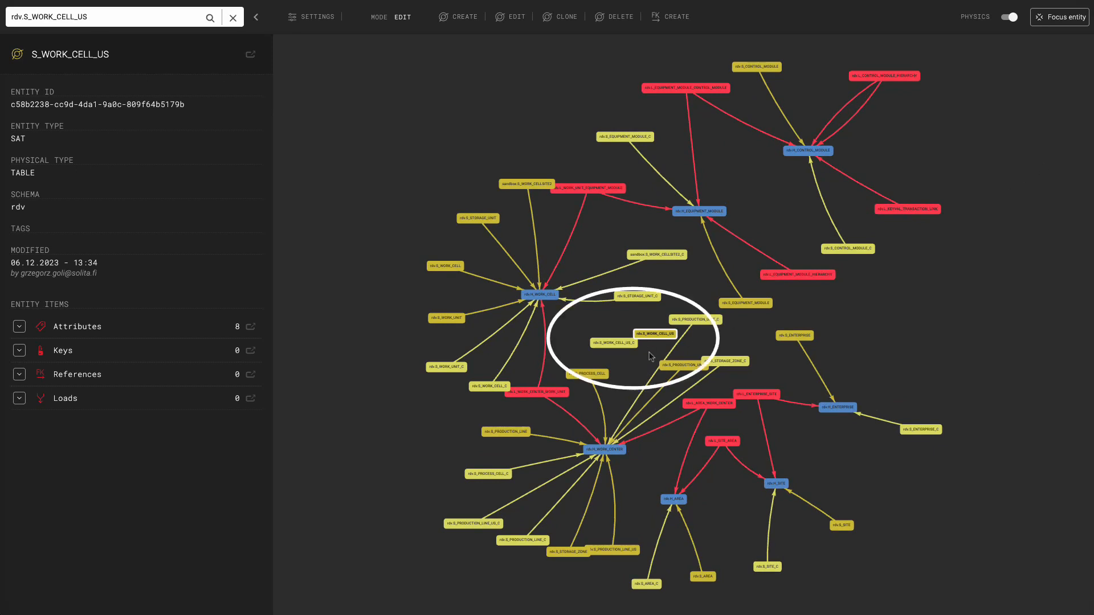
Create a reference from rdv.S_WORK_CELL_US to parent rdv.H_WORK_CELL, matching dv_id to dv_id, and focus the graph on that hub.
scroll(651, 356, up, 3)
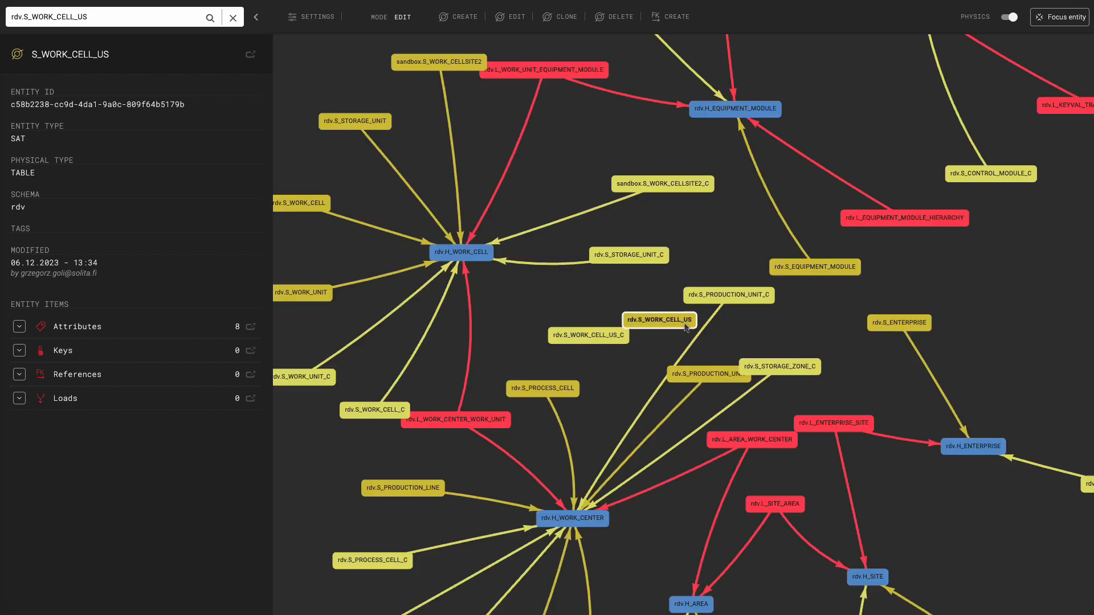
click(659, 23)
text(H_WORK)
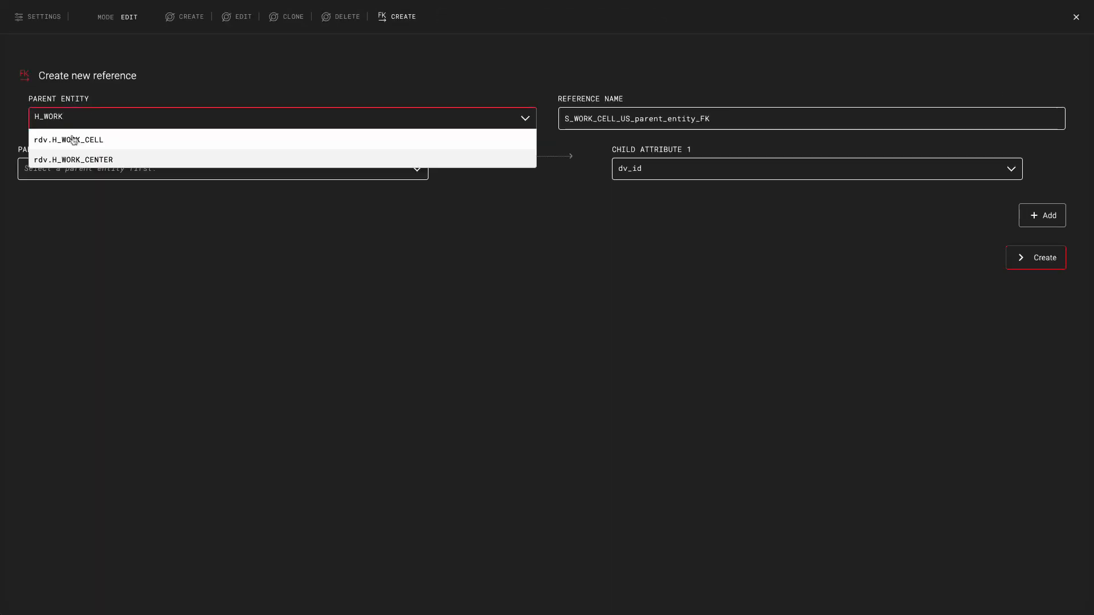
click(73, 139)
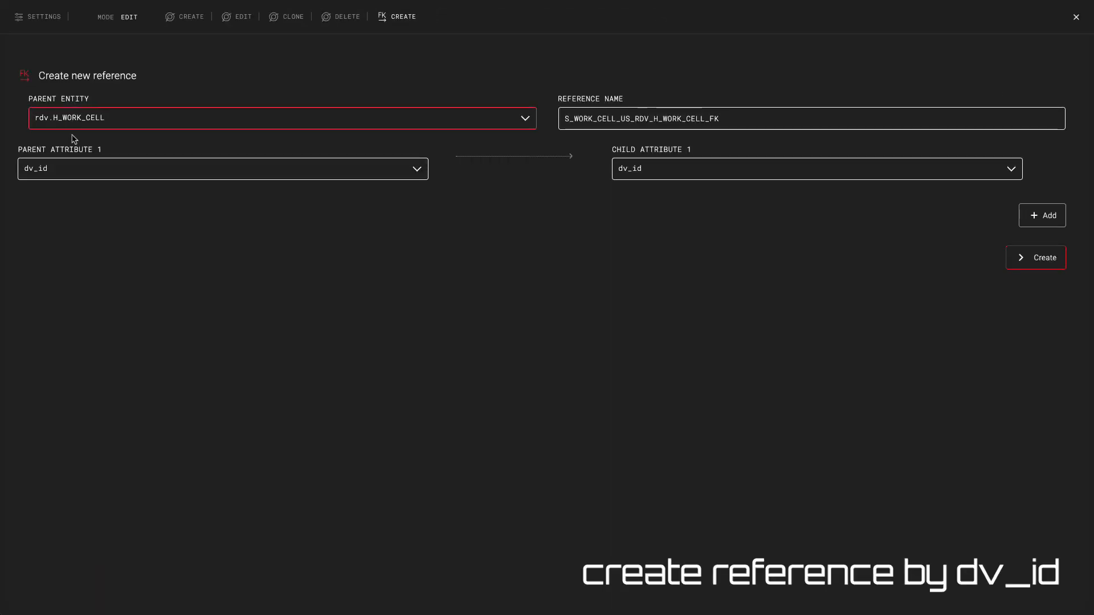
click(1035, 260)
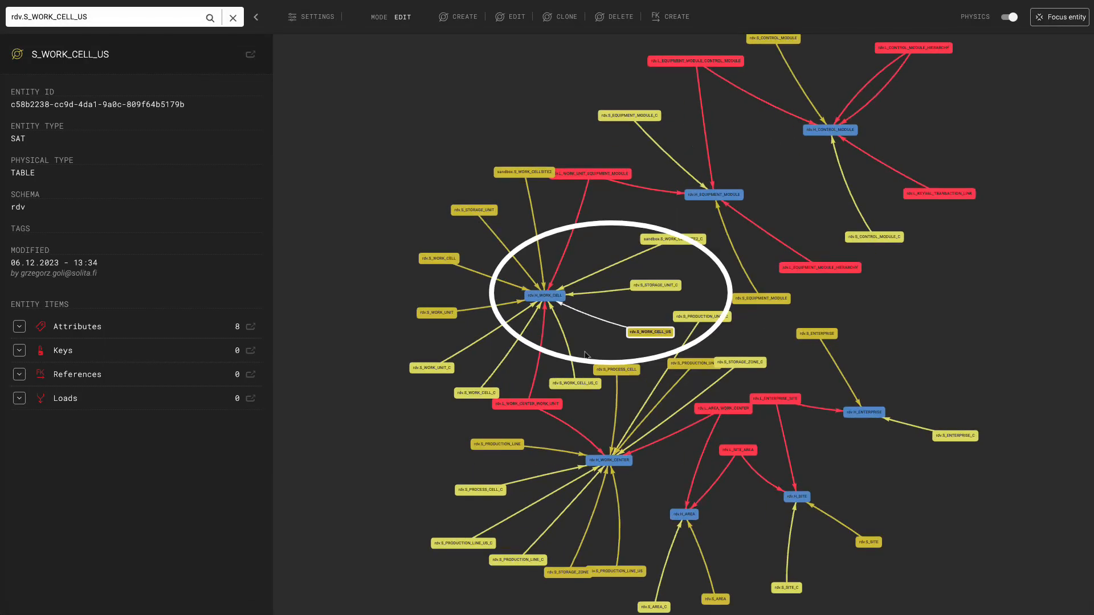
click(542, 296)
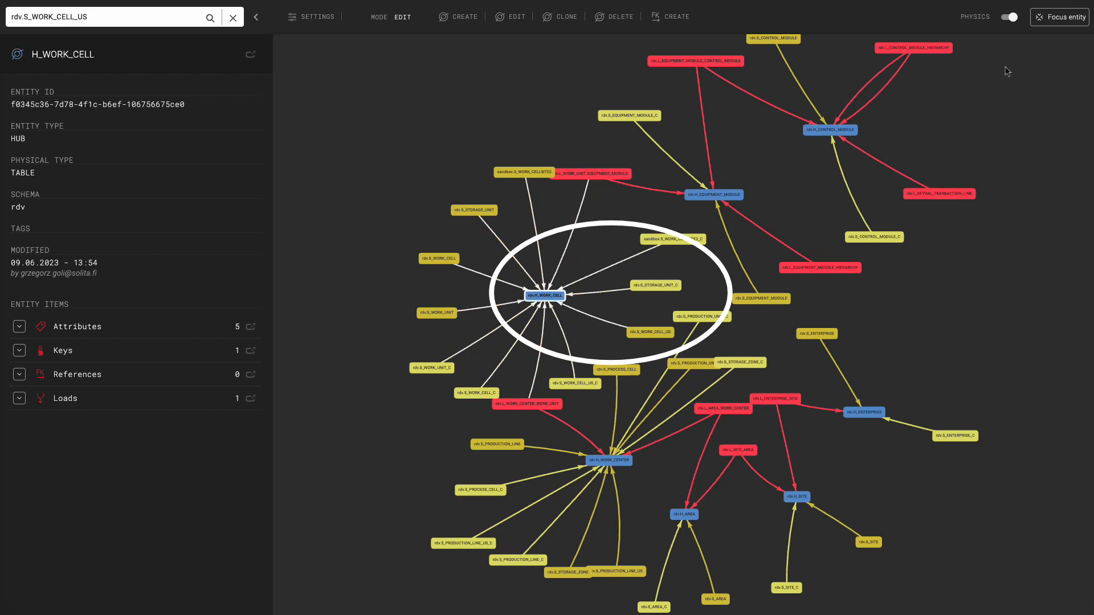
click(1053, 20)
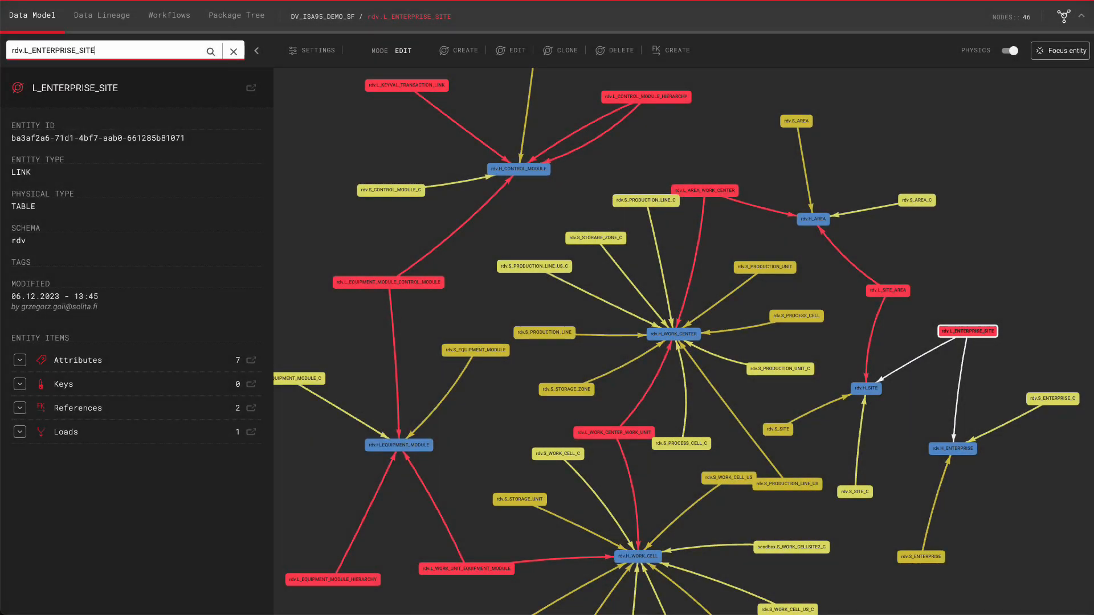
Check the references of rdv.L_ENTERPRISE_SITE and create one to parent rdv.H_AREA, with parent attribute dv_id and child attribute dv_id_area.
click(19, 408)
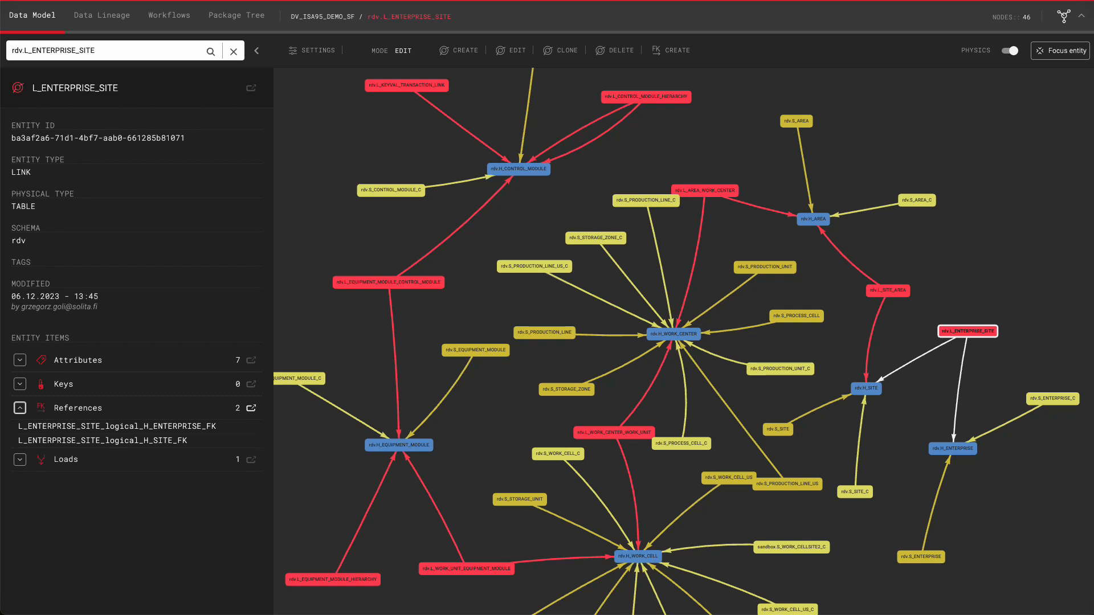
click(671, 50)
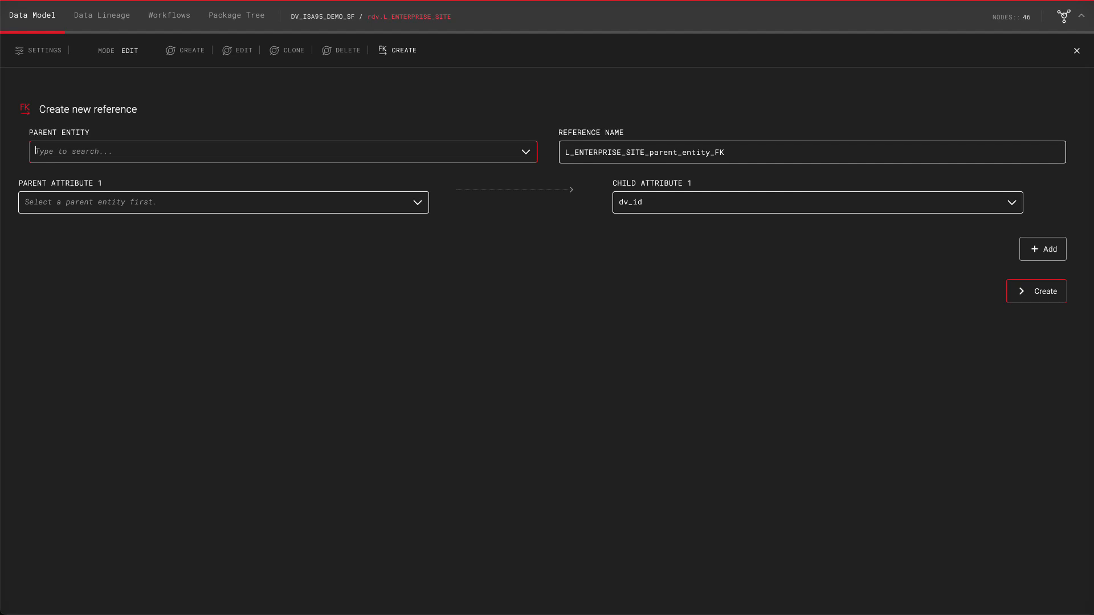
text(H_AREA)
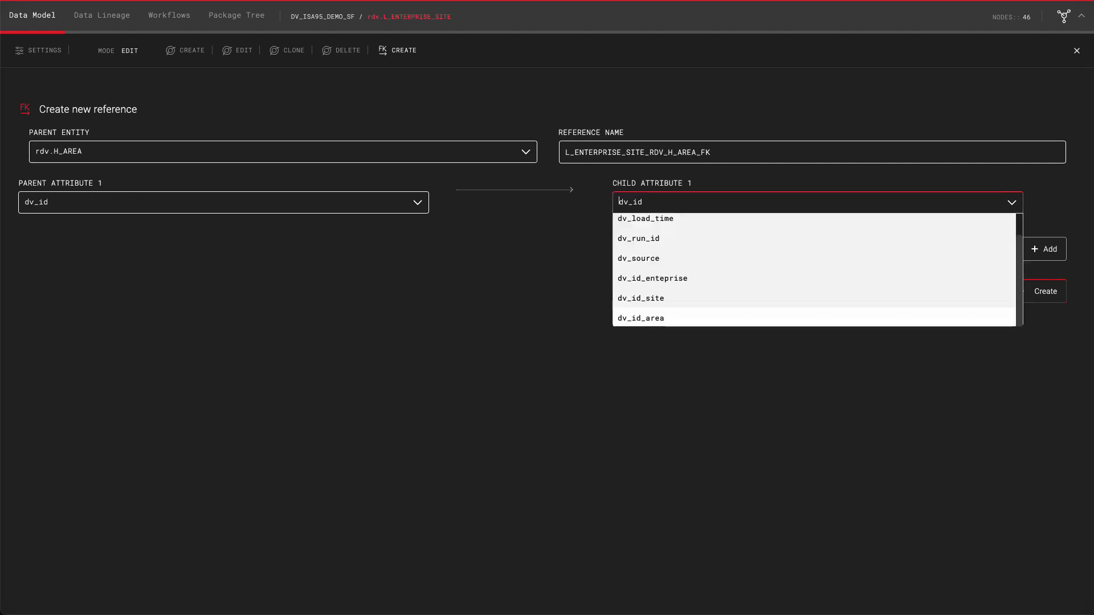
click(655, 318)
click(1036, 291)
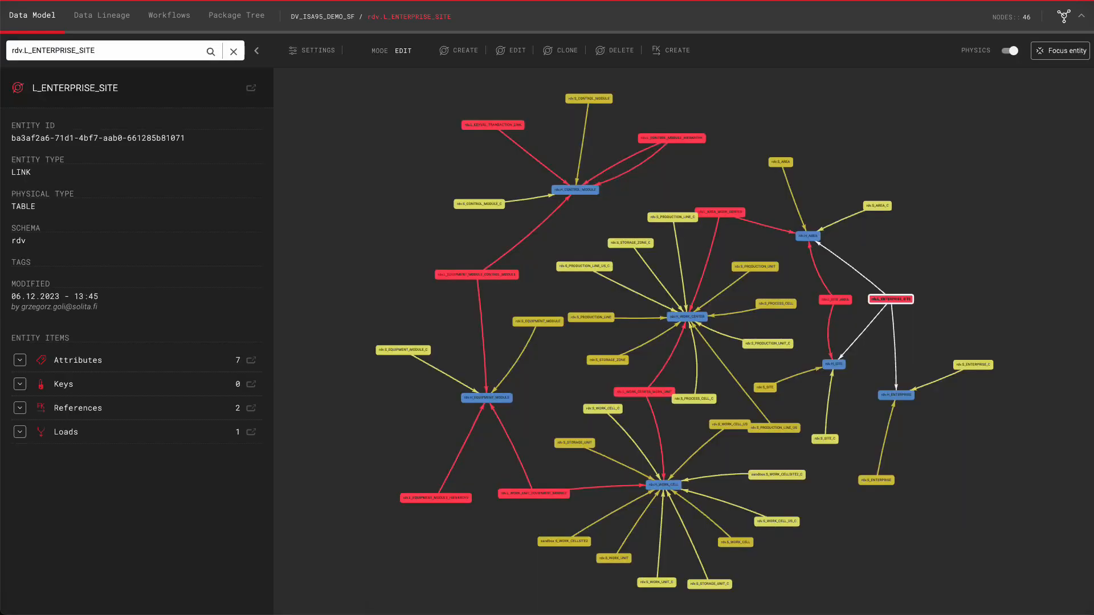